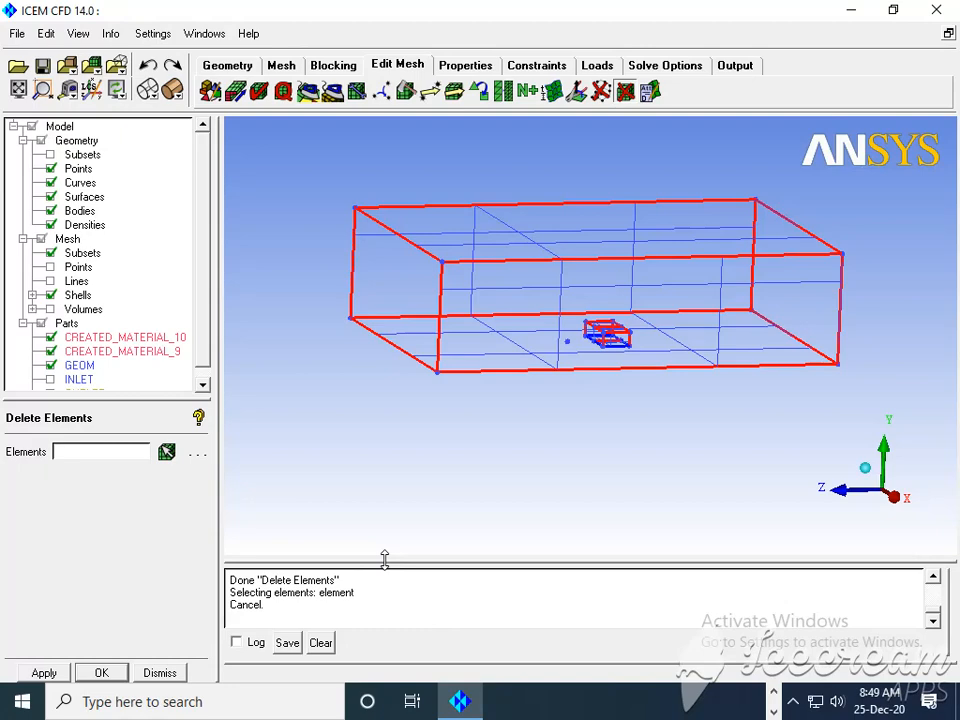
Compute a Tetra/Mixed volume mesh of the domain with the Robust (Octree) method and automatic sizing.
{"action": "left_click", "coordinate": [277, 62]}
{"action": "middle_click_drag", "start_coordinate": [518, 275], "coordinate": [559, 319]}
{"action": "left_click_drag", "start_coordinate": [559, 319], "coordinate": [571, 325]}
{"action": "middle_click_drag", "start_coordinate": [570, 321], "coordinate": [487, 332]}
{"action": "left_click_drag", "start_coordinate": [543, 391], "coordinate": [447, 392]}
{"action": "left_click_drag", "start_coordinate": [632, 343], "coordinate": [544, 358]}
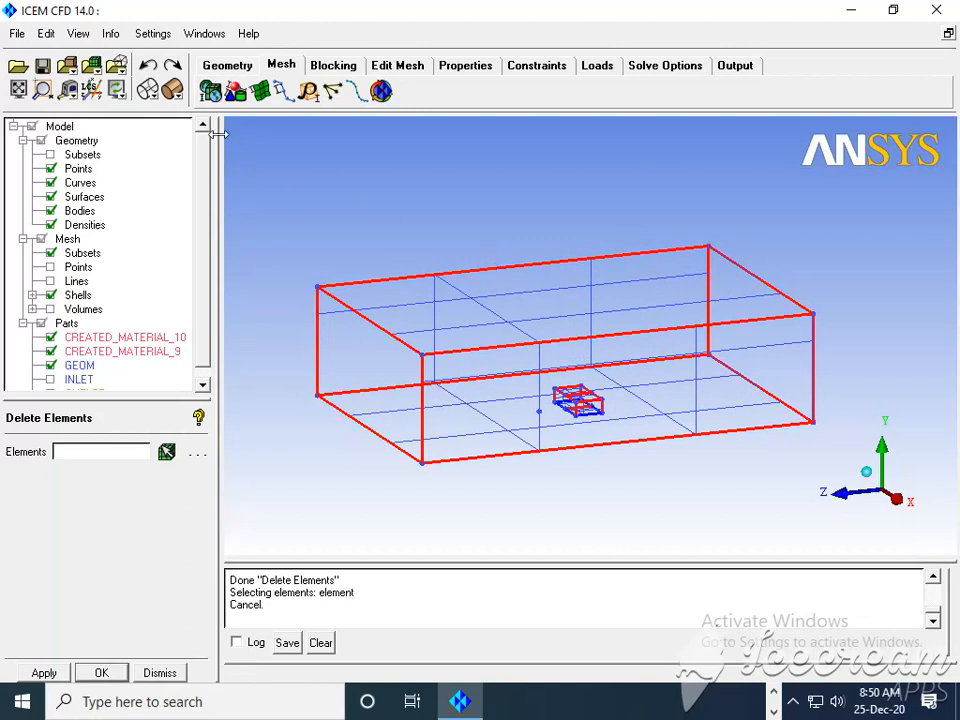
{"action": "left_click", "coordinate": [209, 91]}
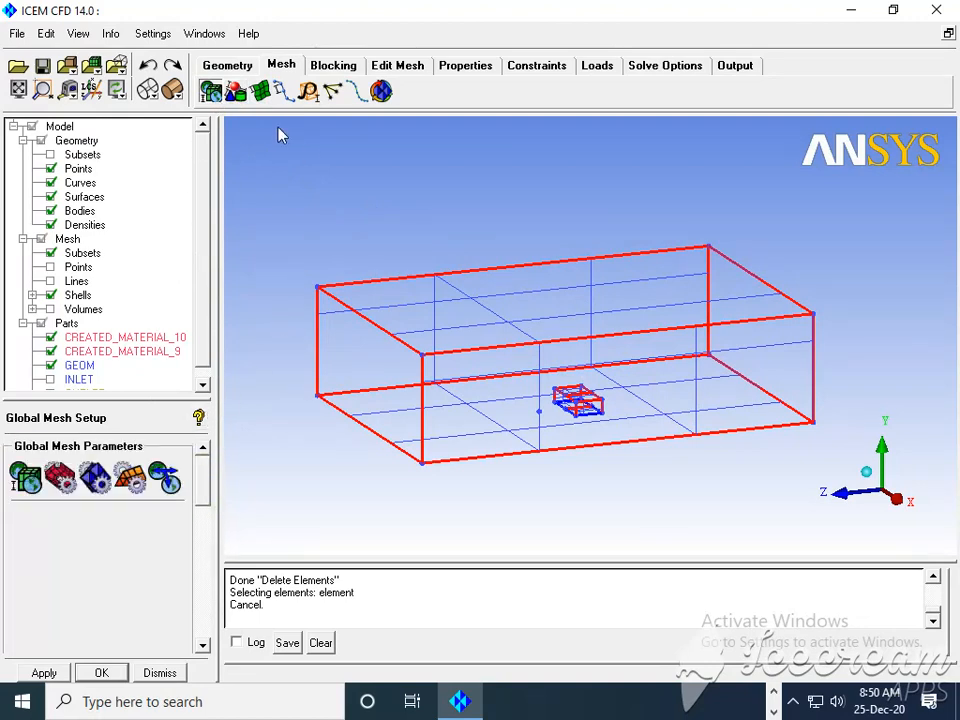
{"action": "left_click", "coordinate": [381, 91]}
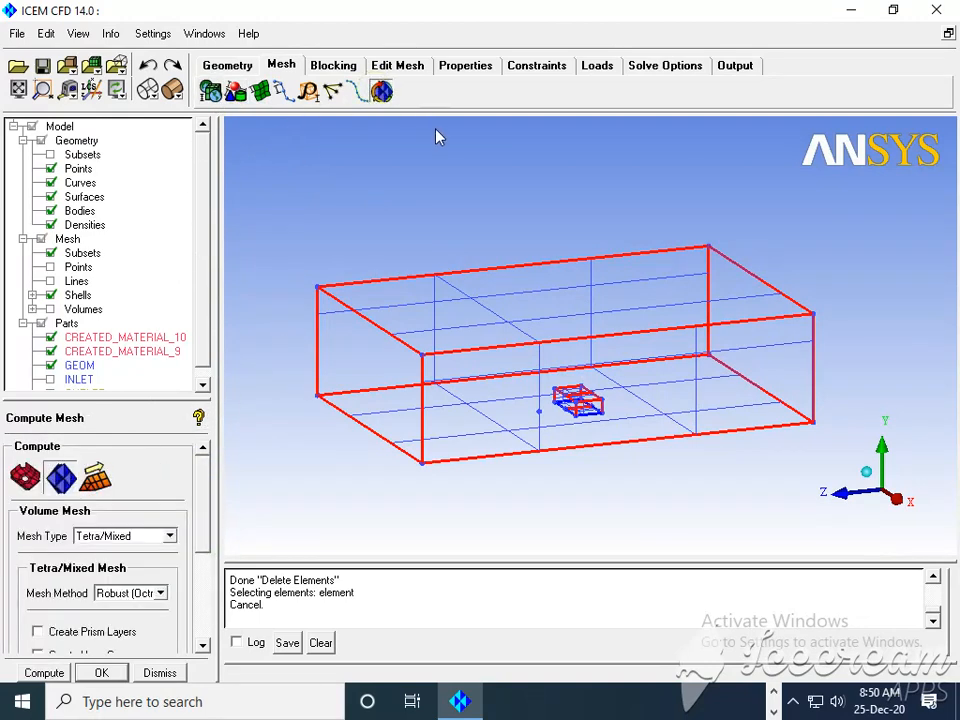
{"action": "left_click", "coordinate": [38, 673]}
{"action": "left_click", "coordinate": [411, 430]}
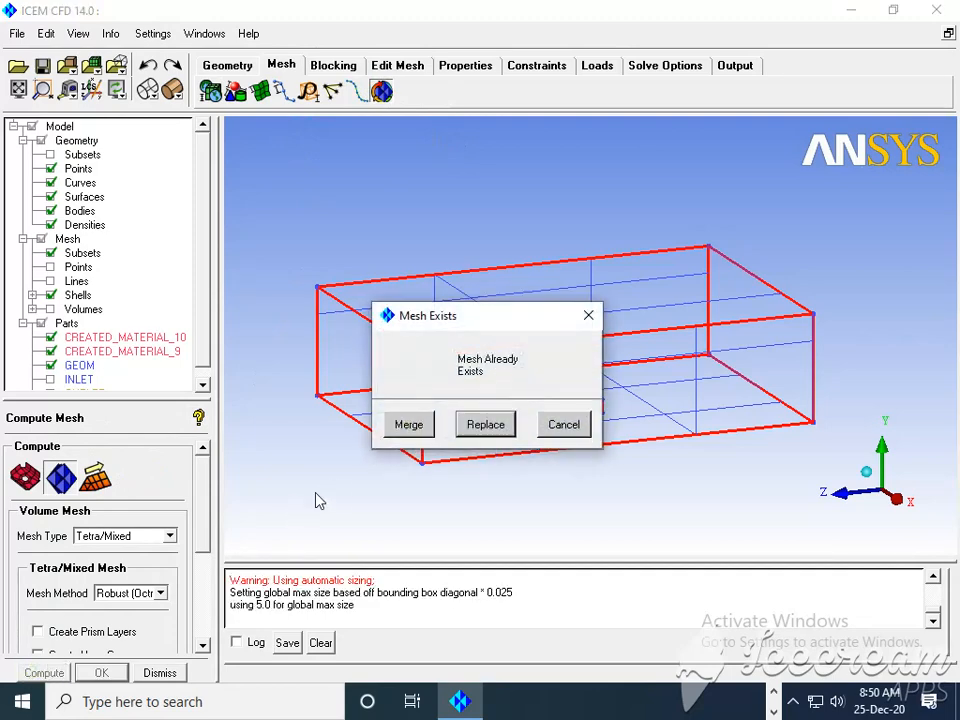
{"action": "left_click", "coordinate": [427, 428]}
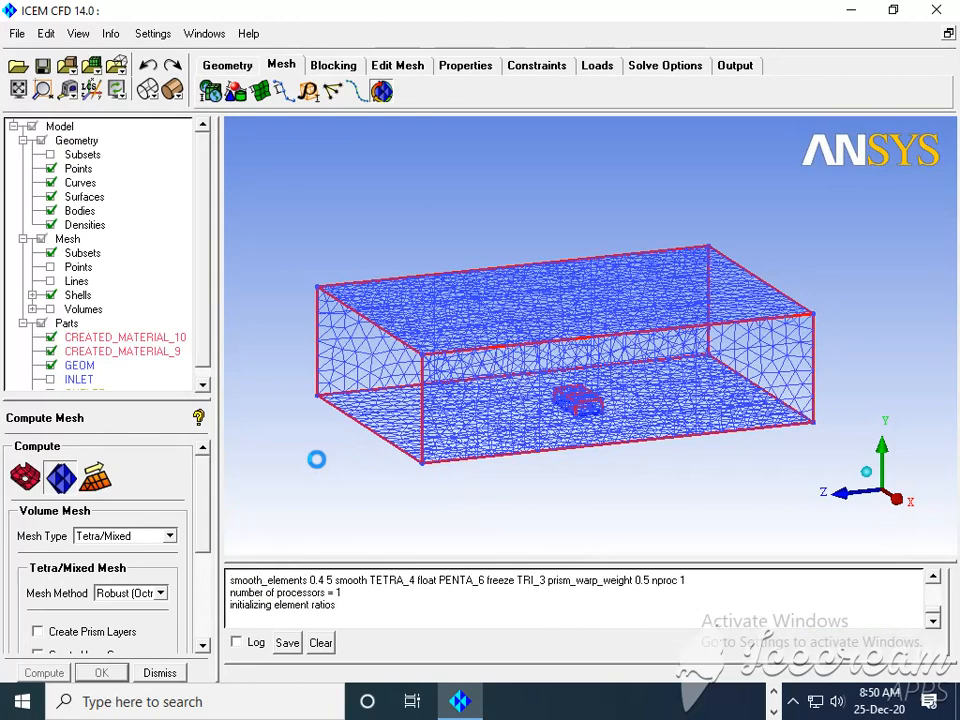
Examine the computed mesh on the domain and around the small box for how finely the elements are distributed.
{"action": "mouse_move", "coordinate": [384, 296]}
{"action": "left_mouse_down"}
{"action": "mouse_move", "coordinate": [390, 324]}
{"action": "mouse_move", "coordinate": [351, 221]}
{"action": "mouse_move", "coordinate": [386, 285]}
{"action": "left_mouse_up"}
{"action": "right_click_drag", "start_coordinate": [386, 285], "coordinate": [529, 459]}
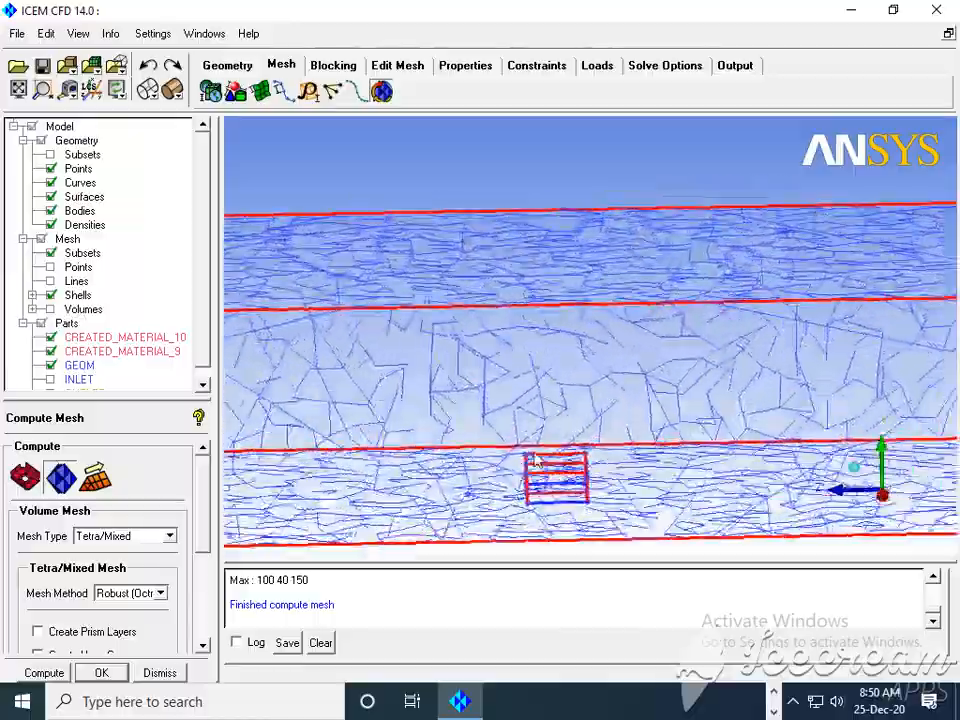
{"action": "middle_click_drag", "start_coordinate": [529, 459], "coordinate": [455, 258]}
{"action": "left_click_drag", "start_coordinate": [455, 258], "coordinate": [726, 204]}
{"action": "left_click_drag", "start_coordinate": [565, 315], "coordinate": [734, 372]}
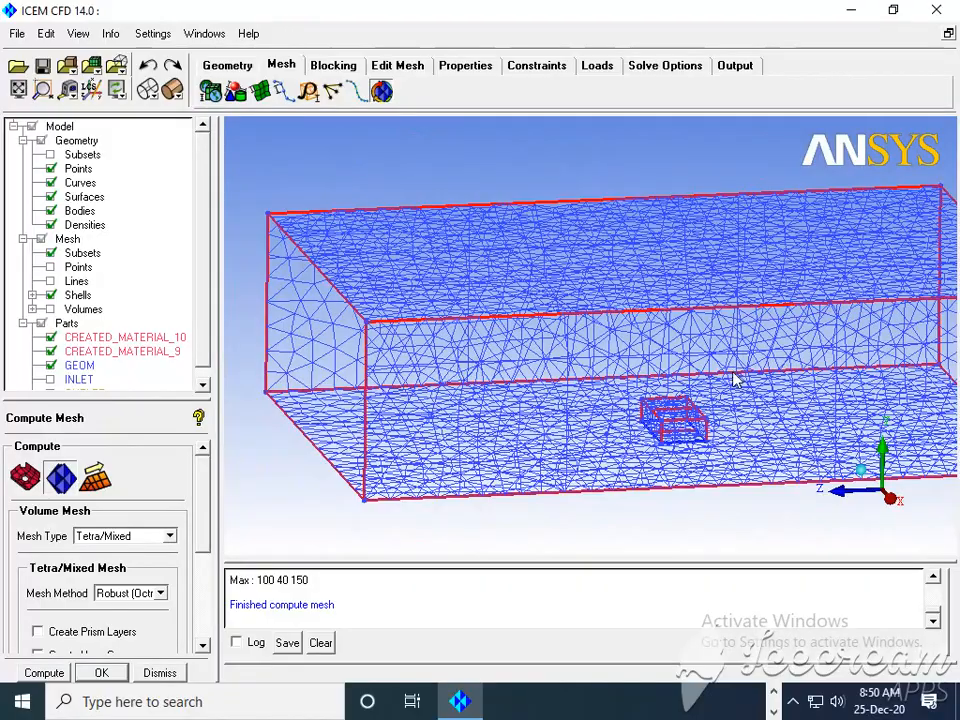
{"action": "left_click_drag", "start_coordinate": [631, 413], "coordinate": [507, 425]}
{"action": "scroll", "coordinate": [574, 426], "scroll_direction": "up", "scroll_amount": 2}
{"action": "middle_click_drag", "start_coordinate": [576, 428], "coordinate": [544, 365]}
{"action": "left_click_drag", "start_coordinate": [597, 357], "coordinate": [661, 348]}
{"action": "mouse_move", "coordinate": [580, 370]}
{"action": "left_mouse_down"}
{"action": "mouse_move", "coordinate": [619, 313]}
{"action": "mouse_move", "coordinate": [564, 339]}
{"action": "mouse_move", "coordinate": [530, 393]}
{"action": "mouse_move", "coordinate": [591, 401]}
{"action": "mouse_move", "coordinate": [566, 395]}
{"action": "mouse_move", "coordinate": [563, 381]}
{"action": "left_mouse_up"}
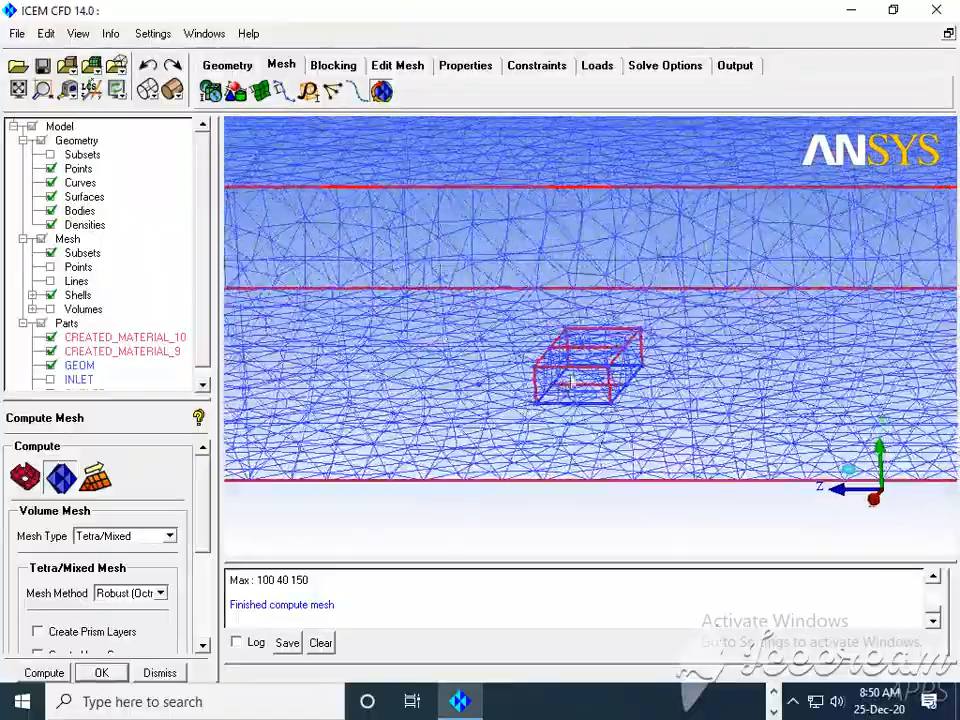
{"action": "left_click_drag", "start_coordinate": [625, 354], "coordinate": [643, 389]}
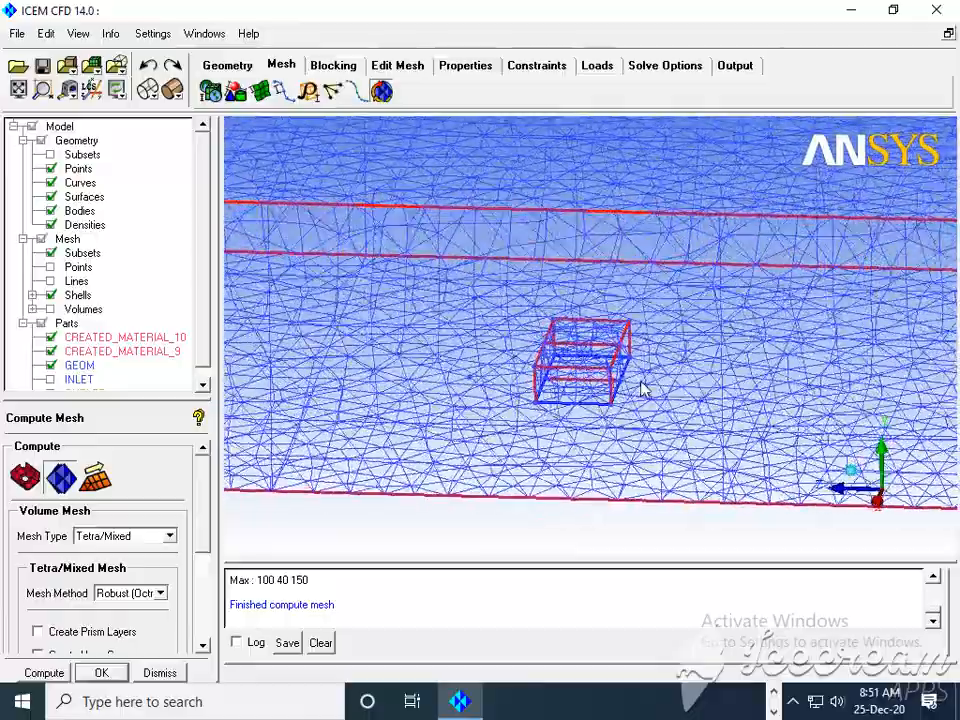
{"action": "left_click_drag", "start_coordinate": [612, 341], "coordinate": [600, 372]}
{"action": "left_click", "coordinate": [230, 66]}
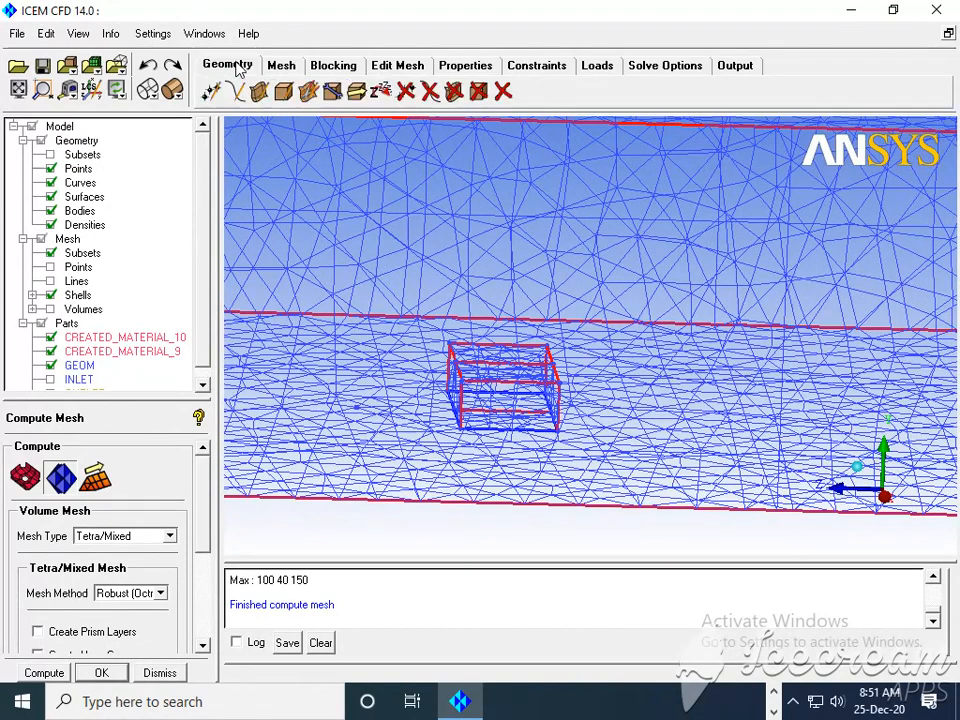
{"action": "left_click", "coordinate": [280, 65]}
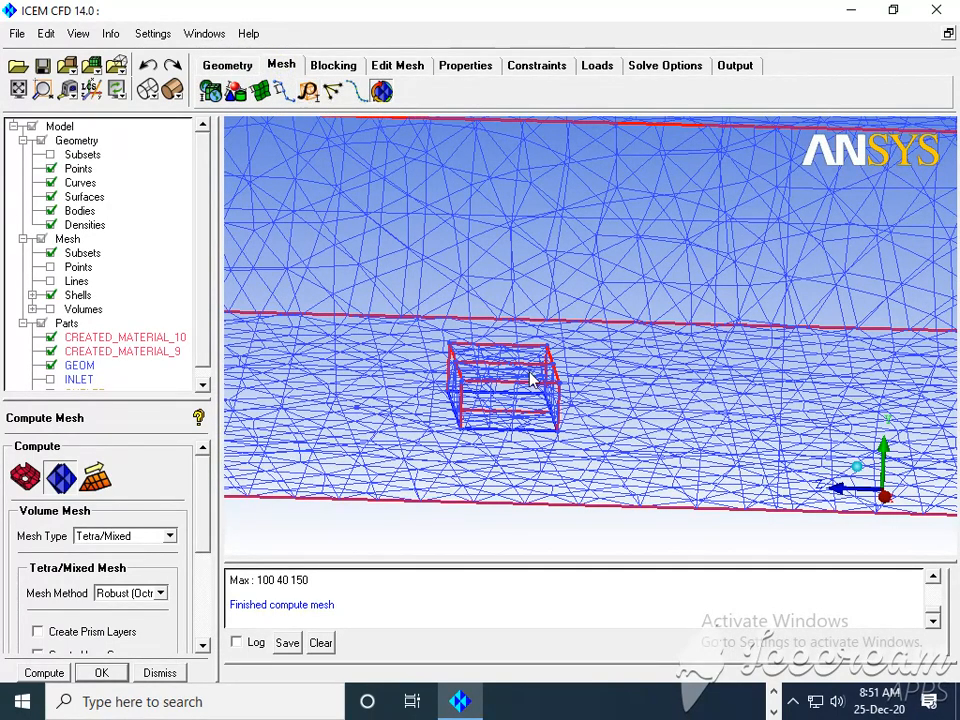
{"action": "left_click_drag", "start_coordinate": [506, 332], "coordinate": [566, 327]}
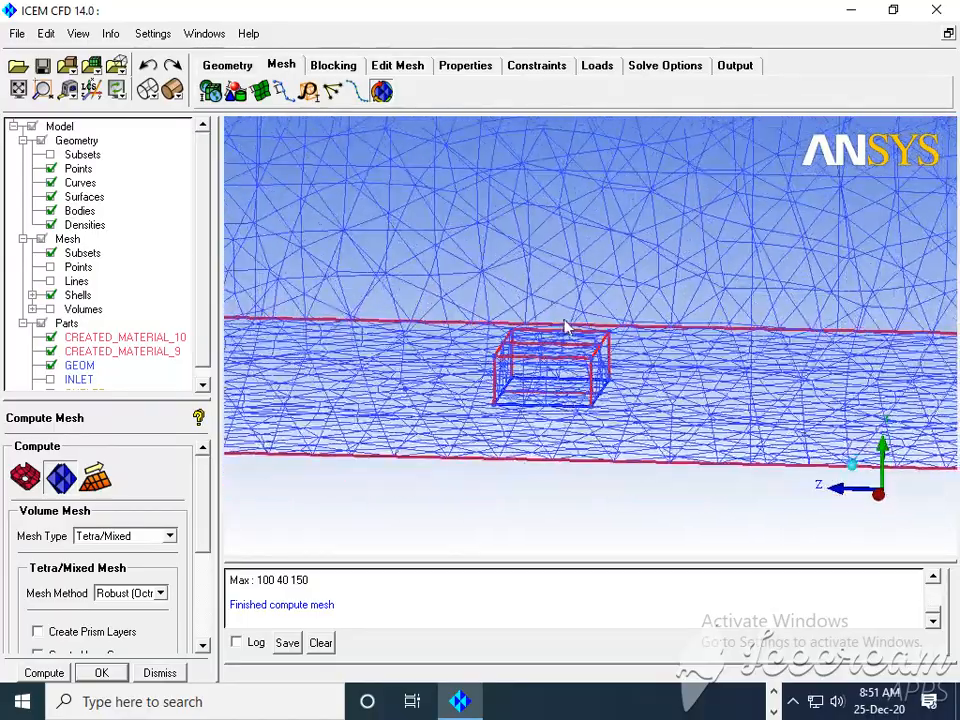
Delete all visible mesh elements, leaving only the geometry.
{"action": "left_click", "coordinate": [230, 66]}
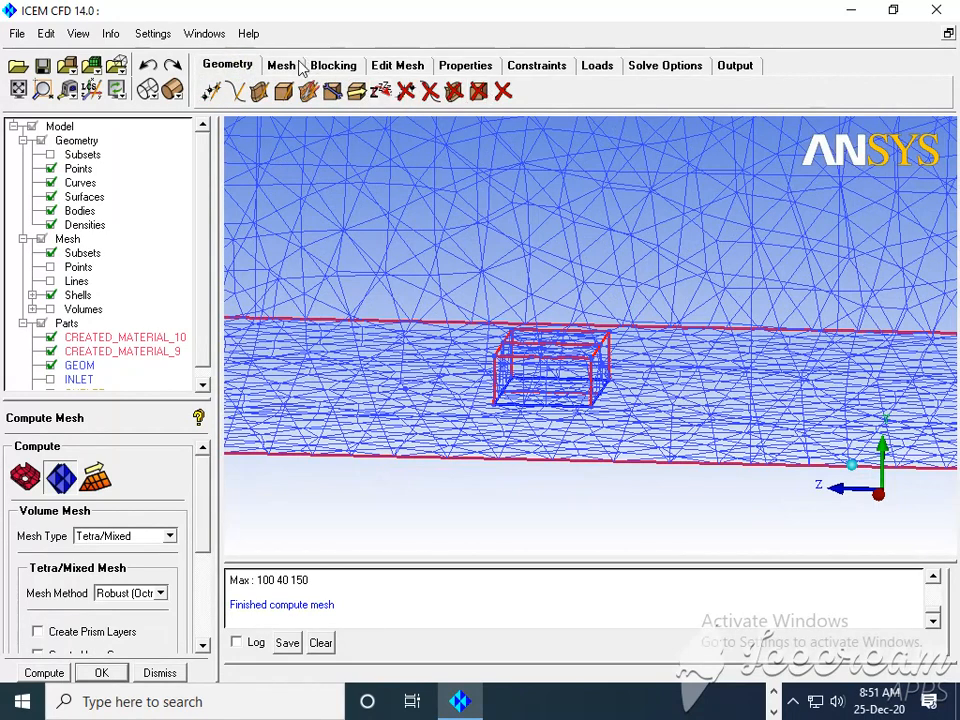
{"action": "left_click", "coordinate": [390, 64]}
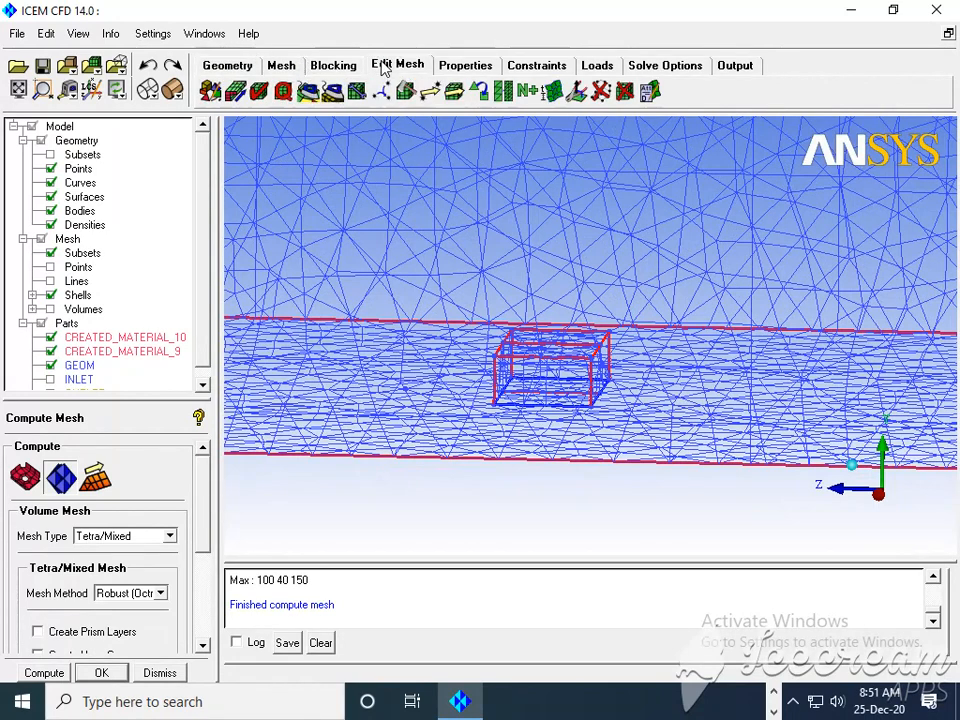
{"action": "left_click", "coordinate": [625, 91]}
{"action": "left_click", "coordinate": [463, 137]}
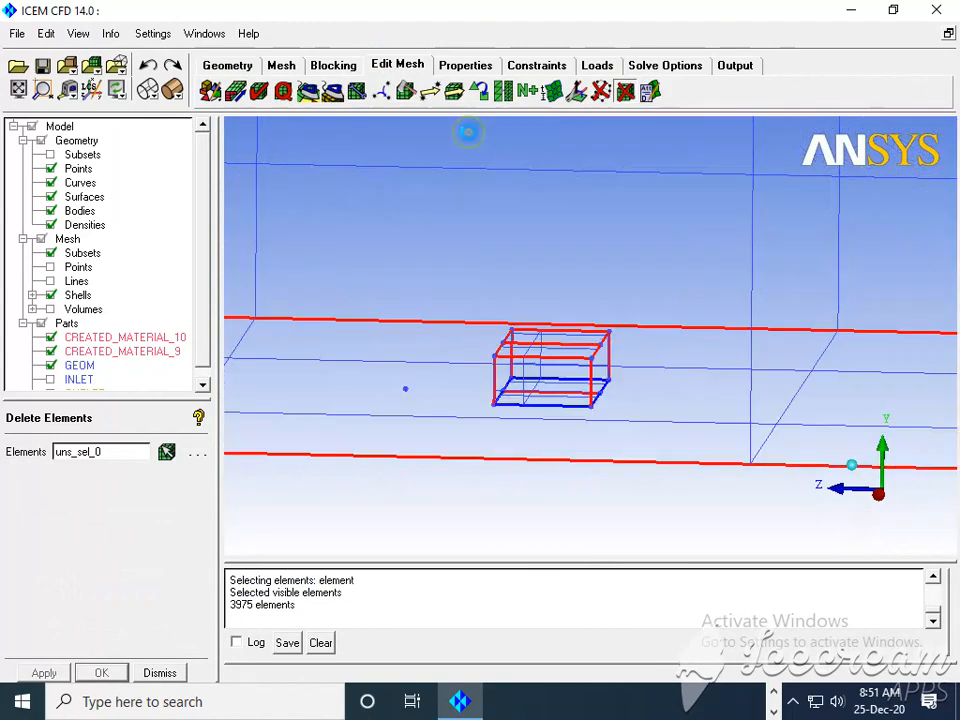
{"action": "right_click", "coordinate": [502, 234]}
Copy the small box's lower edge at its negative-Z end, together with its points, once with a Z offset of -10.
{"action": "left_click_drag", "start_coordinate": [447, 247], "coordinate": [450, 256]}
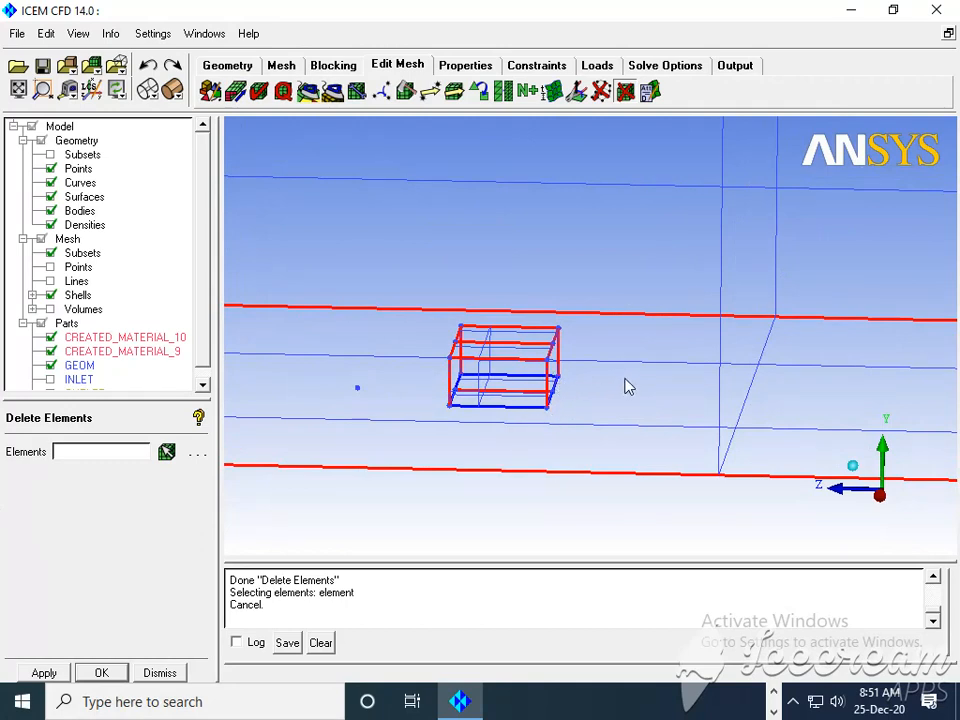
{"action": "left_click", "coordinate": [227, 65]}
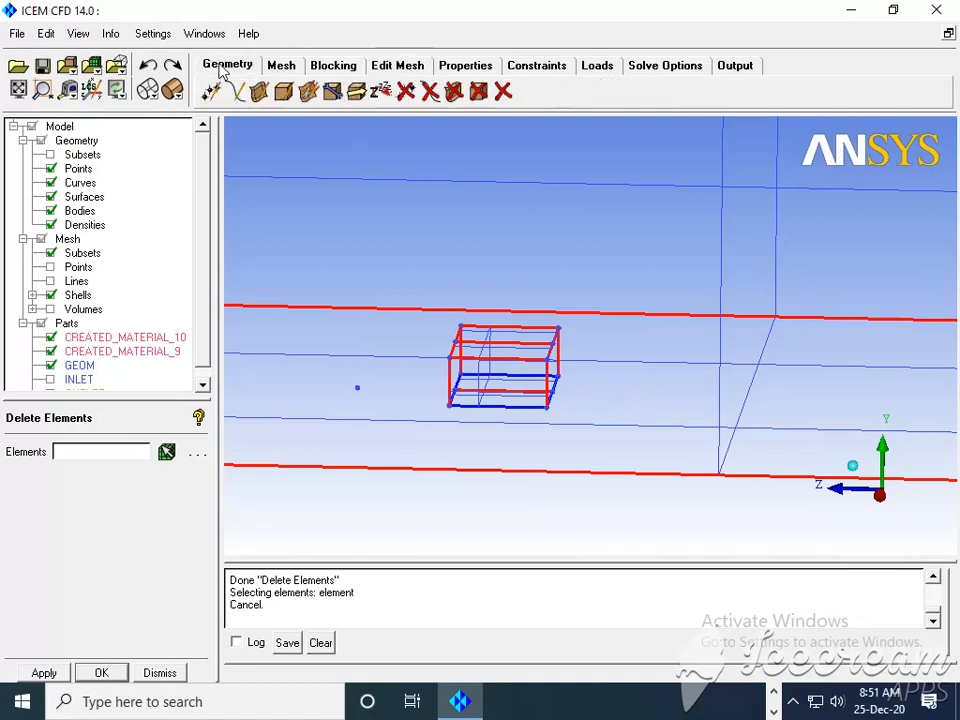
{"action": "left_click", "coordinate": [359, 92]}
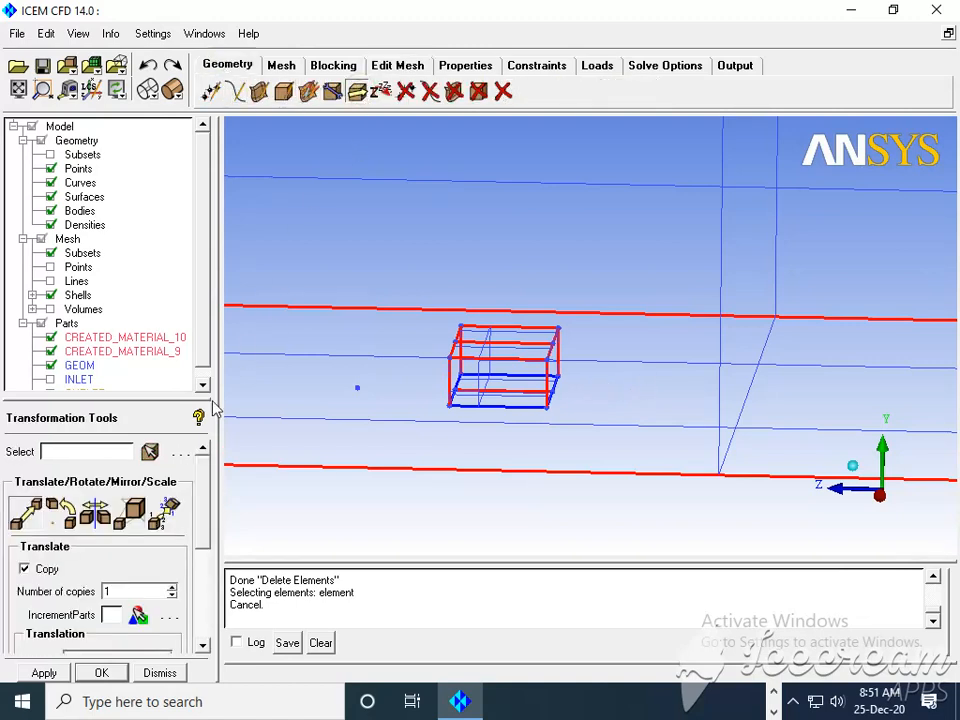
{"action": "left_click", "coordinate": [150, 452]}
{"action": "left_click_drag", "start_coordinate": [543, 371], "coordinate": [570, 418]}
{"action": "middle_click", "coordinate": [596, 383]}
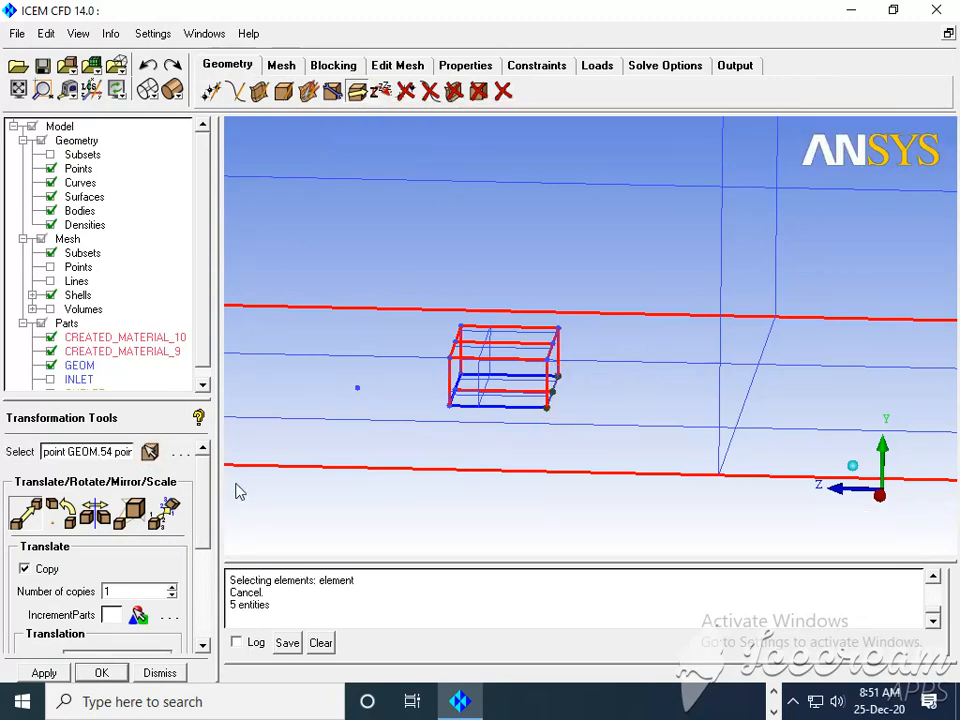
{"action": "left_click_drag", "start_coordinate": [205, 503], "coordinate": [211, 566]}
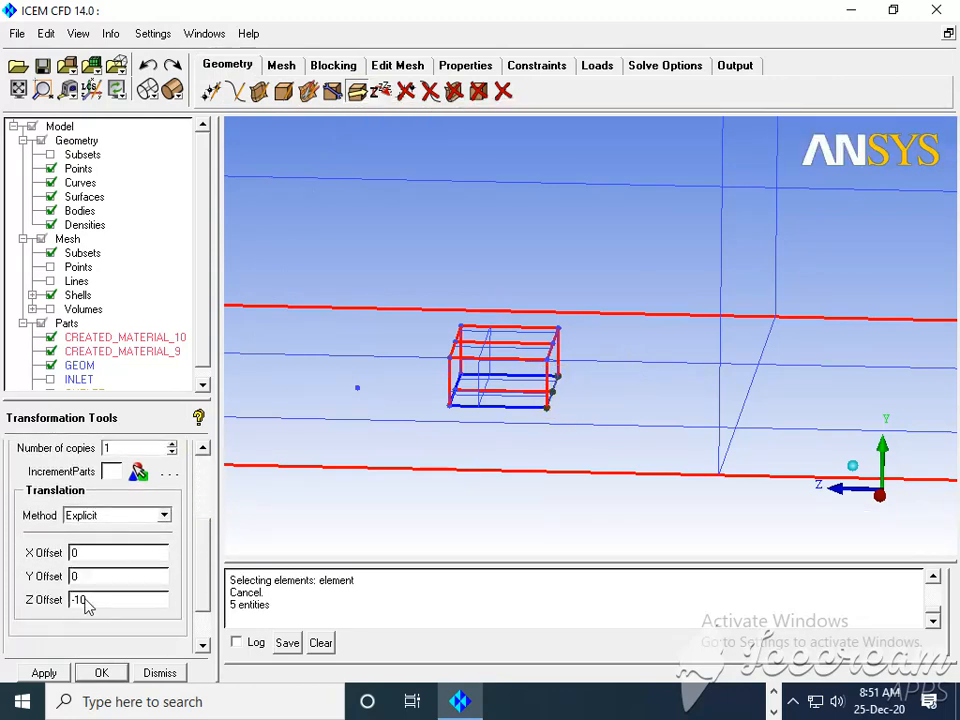
{"action": "left_click_drag", "start_coordinate": [93, 601], "coordinate": [66, 600]}
{"action": "left_click", "coordinate": [43, 673]}
{"action": "mouse_move", "coordinate": [506, 416]}
{"action": "left_mouse_down"}
{"action": "mouse_move", "coordinate": [530, 420]}
{"action": "mouse_move", "coordinate": [491, 405]}
{"action": "left_mouse_up"}
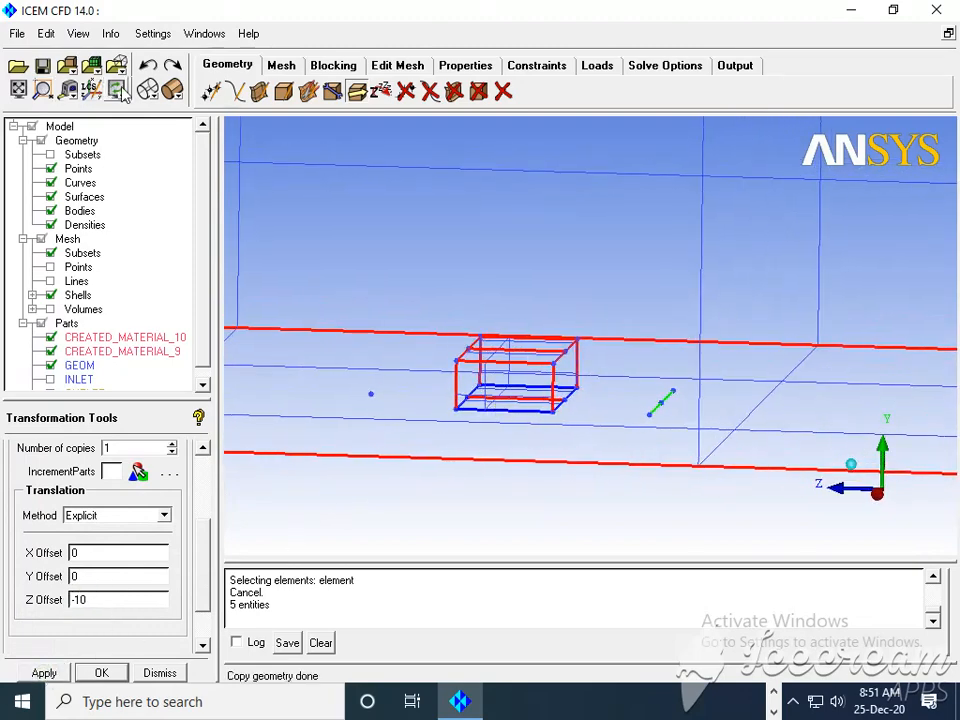
Create a mesh density with size 1, ratio 1 and width 1 from the small box's corner points and the copied edge's end points.
{"action": "left_click", "coordinate": [281, 65]}
{"action": "left_click", "coordinate": [308, 91]}
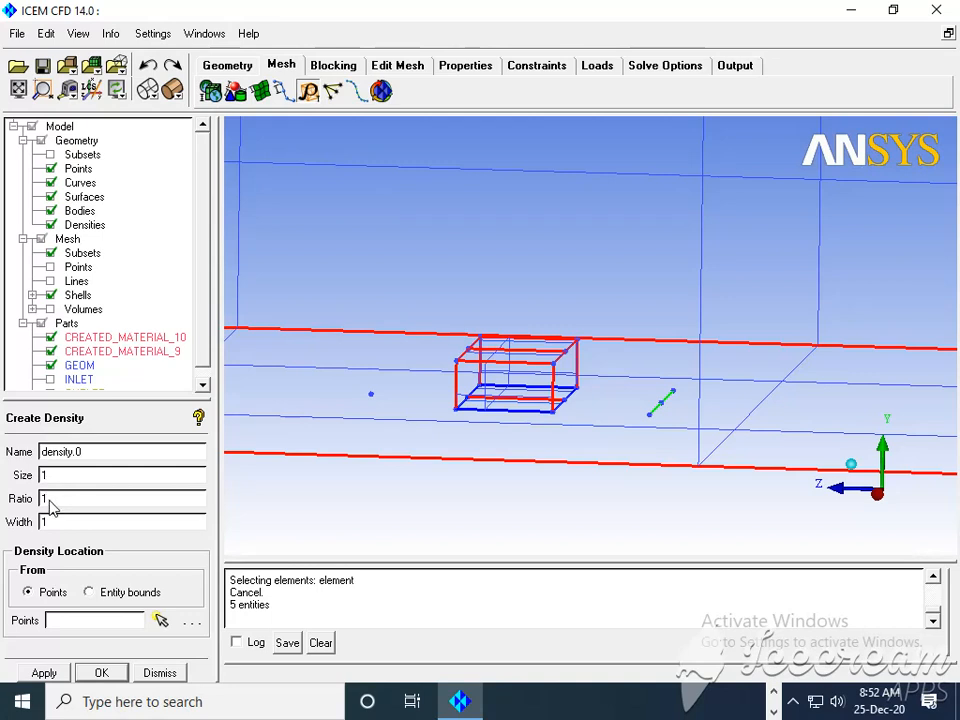
{"action": "left_click", "coordinate": [161, 622]}
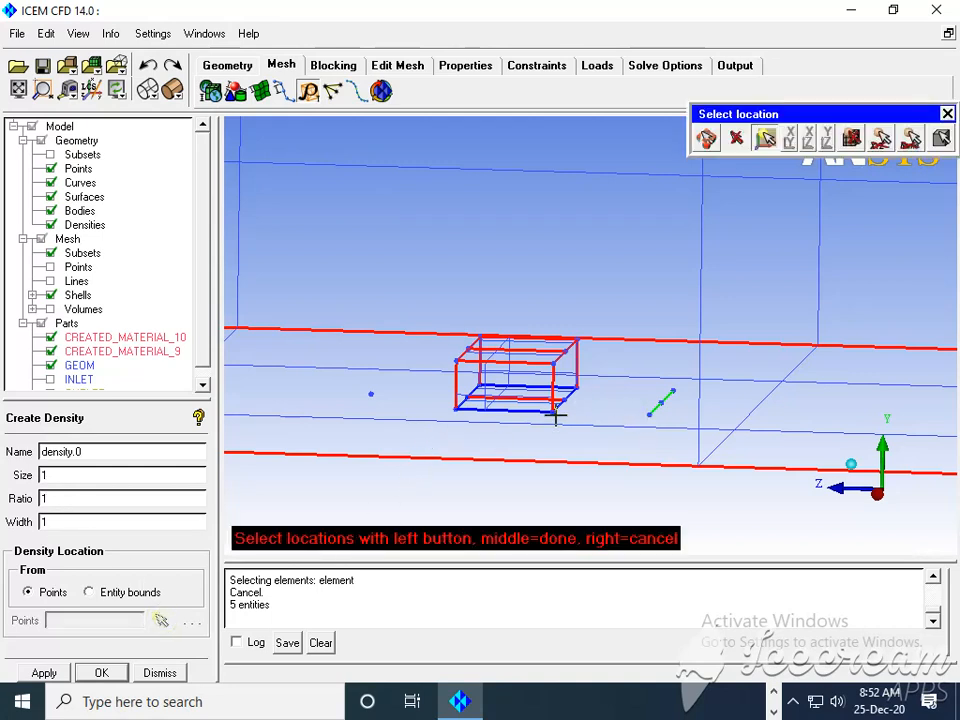
{"action": "left_click", "coordinate": [676, 390]}
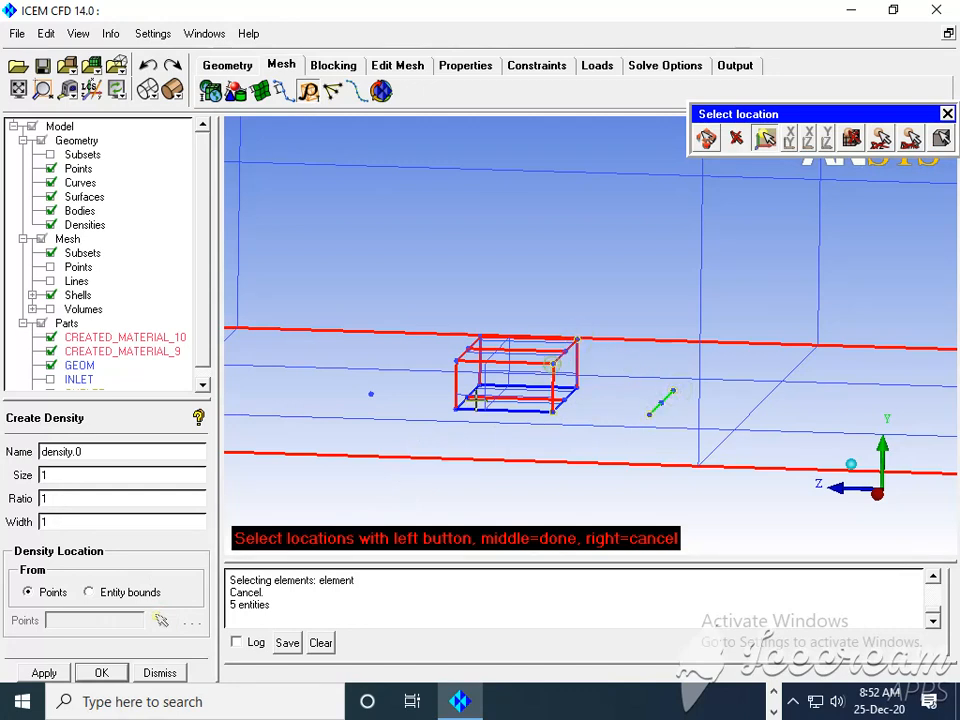
{"action": "left_click", "coordinate": [455, 409]}
{"action": "left_click", "coordinate": [478, 383]}
{"action": "middle_click", "coordinate": [576, 345]}
{"action": "left_click_drag", "start_coordinate": [585, 321], "coordinate": [642, 395]}
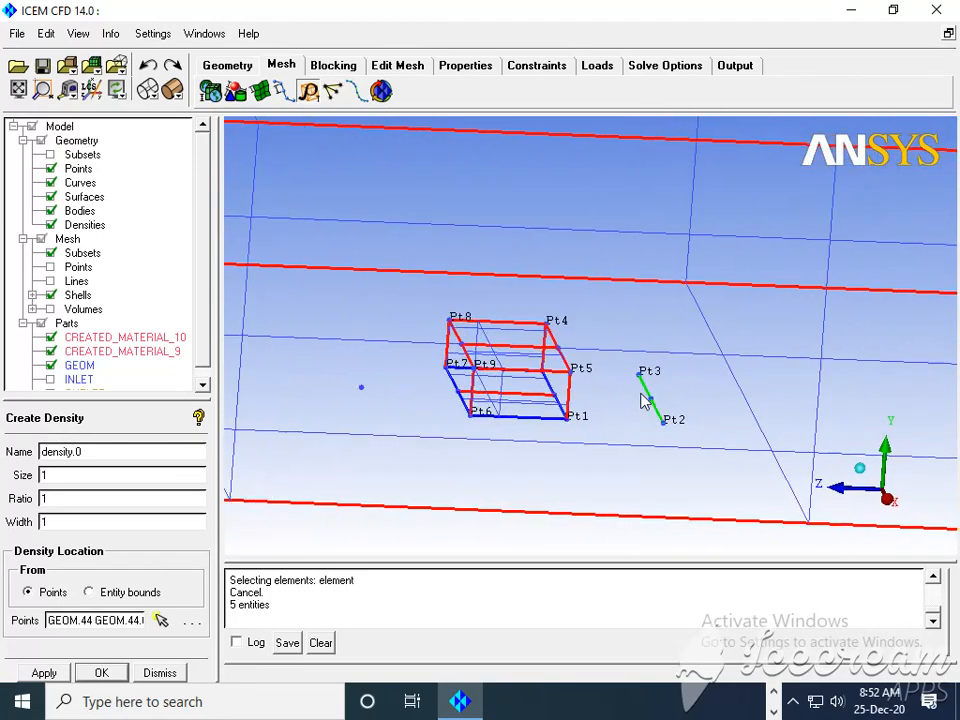
{"action": "left_click", "coordinate": [44, 673]}
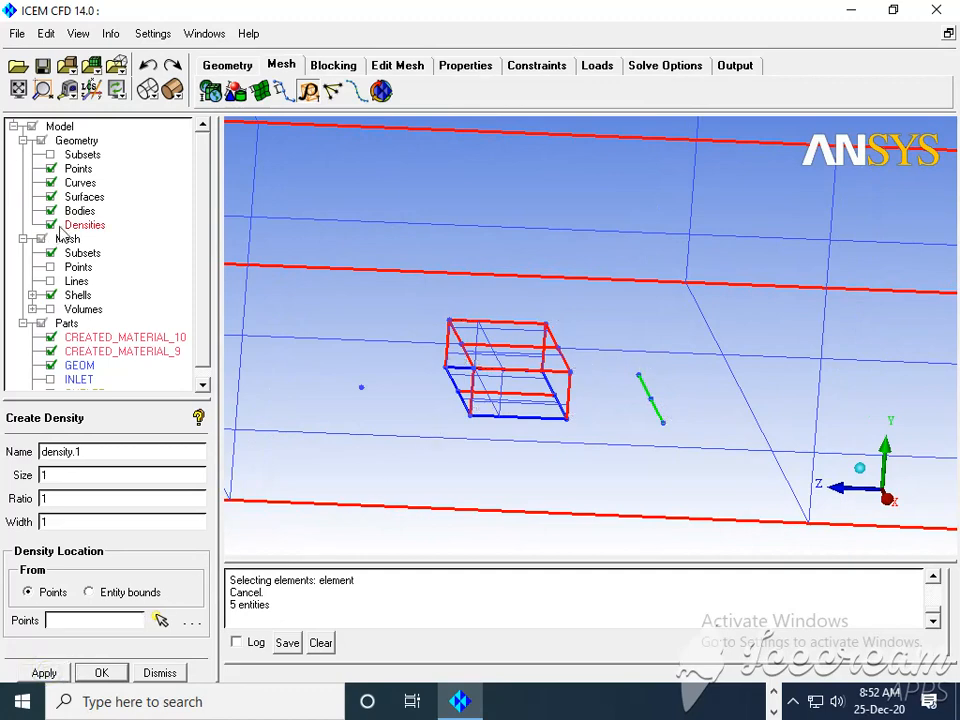
Recompute the Tetra/Mixed volume mesh using the density region, accepting automatic sizing and replacing the existing mesh.
{"action": "left_click_drag", "start_coordinate": [489, 261], "coordinate": [475, 293]}
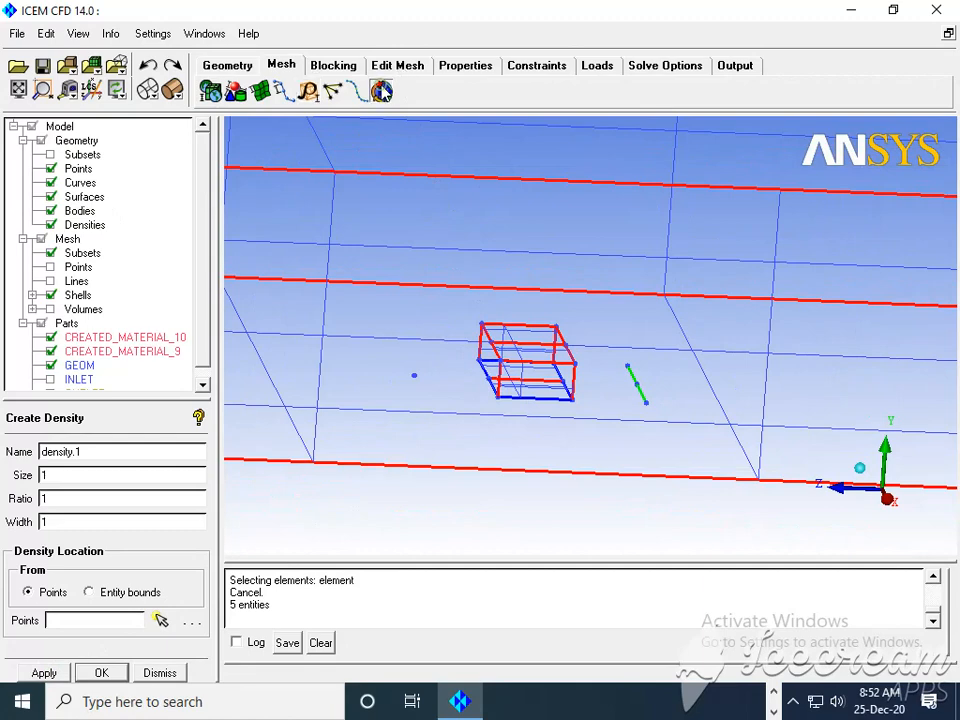
{"action": "left_click", "coordinate": [381, 91]}
{"action": "left_click", "coordinate": [44, 673]}
{"action": "left_click", "coordinate": [413, 431]}
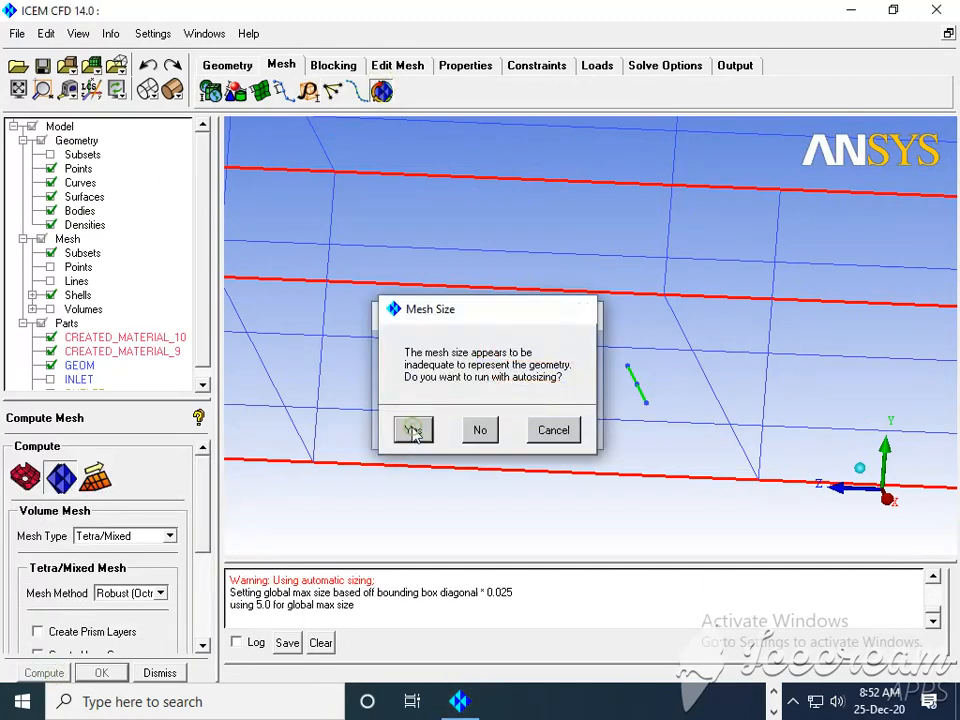
{"action": "left_click", "coordinate": [485, 428]}
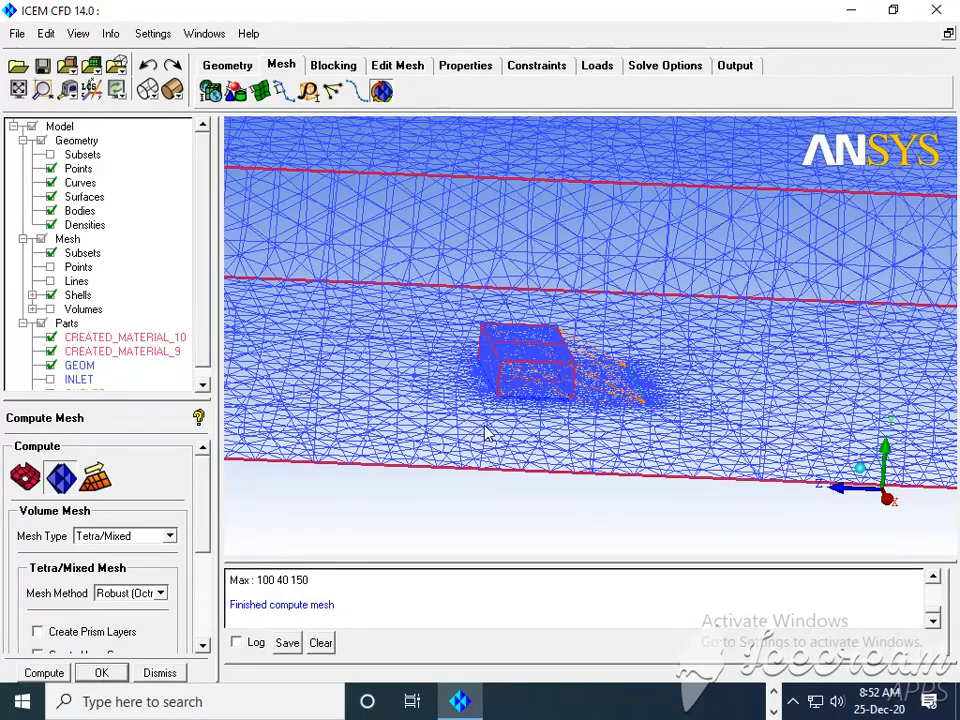
Examine the mesh refinement around the small box and in the density region behind it.
{"action": "left_click_drag", "start_coordinate": [387, 433], "coordinate": [420, 388]}
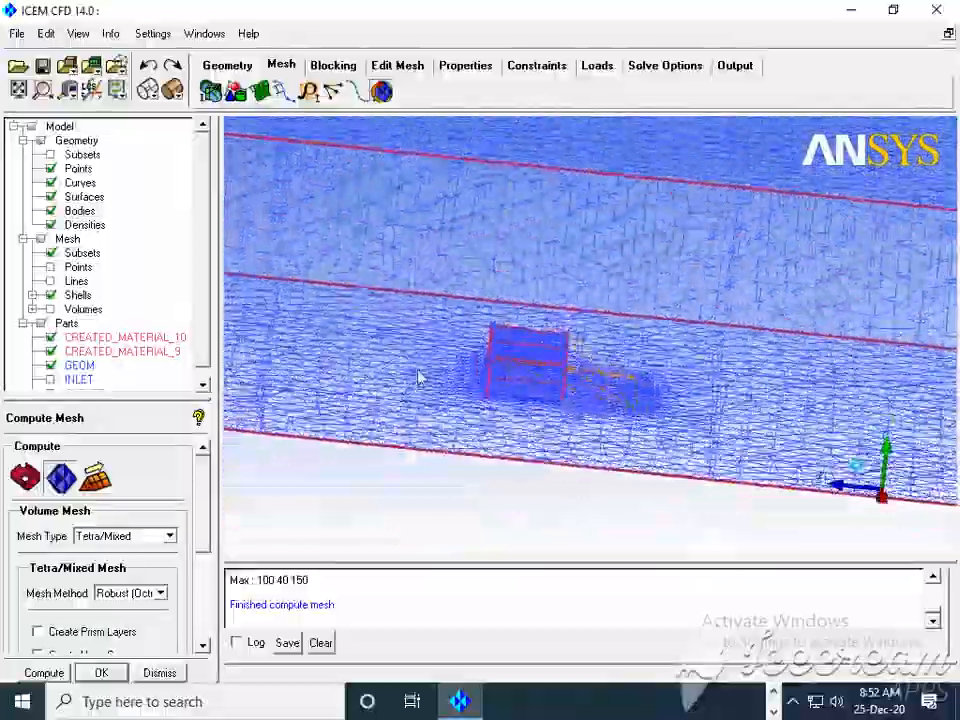
{"action": "left_click_drag", "start_coordinate": [420, 306], "coordinate": [369, 404]}
{"action": "left_click_drag", "start_coordinate": [423, 431], "coordinate": [428, 440]}
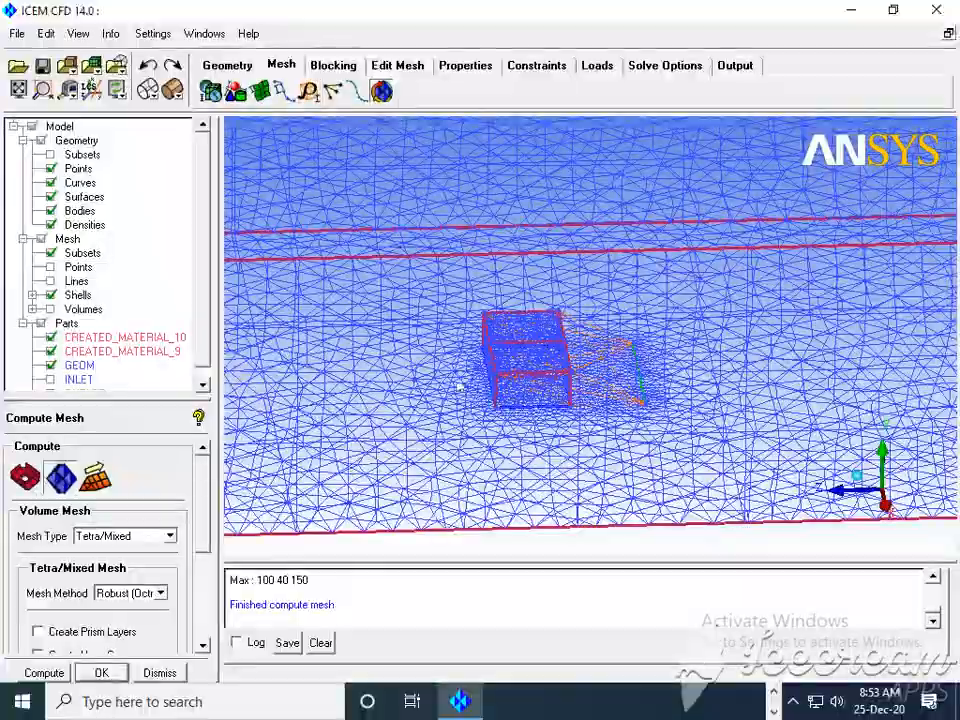
{"action": "left_click_drag", "start_coordinate": [453, 404], "coordinate": [449, 373]}
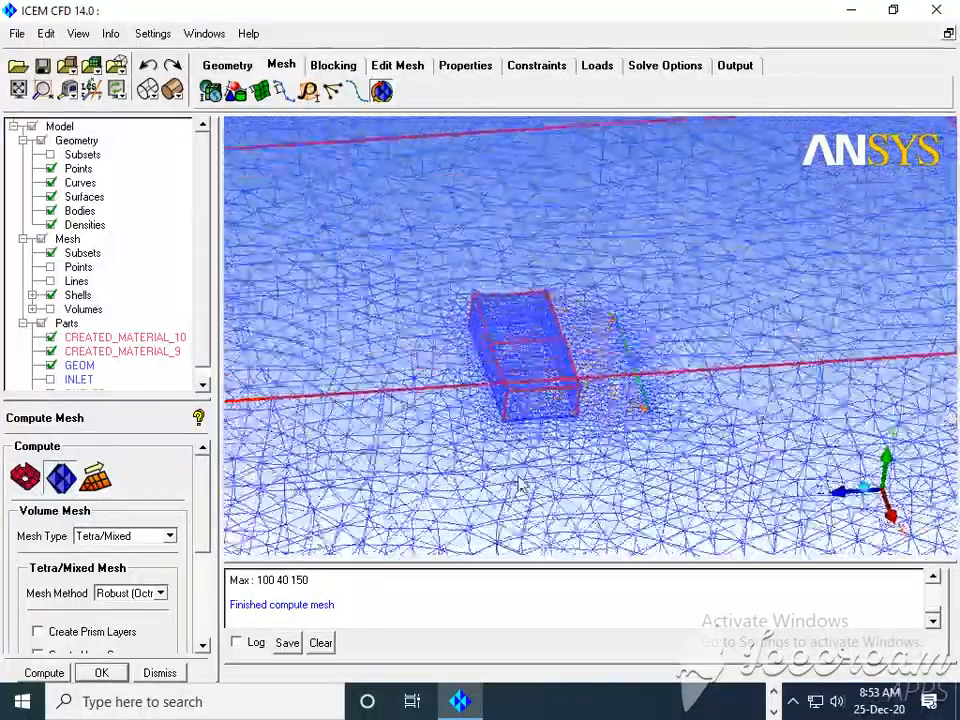
{"action": "left_click_drag", "start_coordinate": [519, 486], "coordinate": [520, 567]}
{"action": "scroll", "coordinate": [534, 394], "scroll_direction": "up", "scroll_amount": 3}
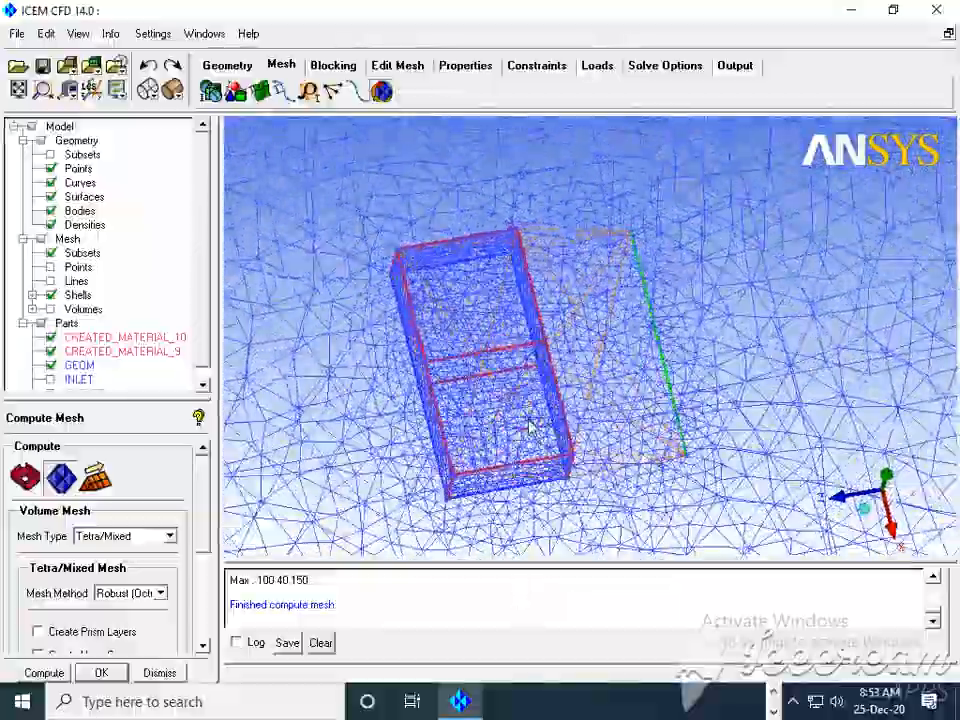
{"action": "left_click_drag", "start_coordinate": [441, 247], "coordinate": [440, 372]}
{"action": "left_click_drag", "start_coordinate": [557, 252], "coordinate": [558, 390]}
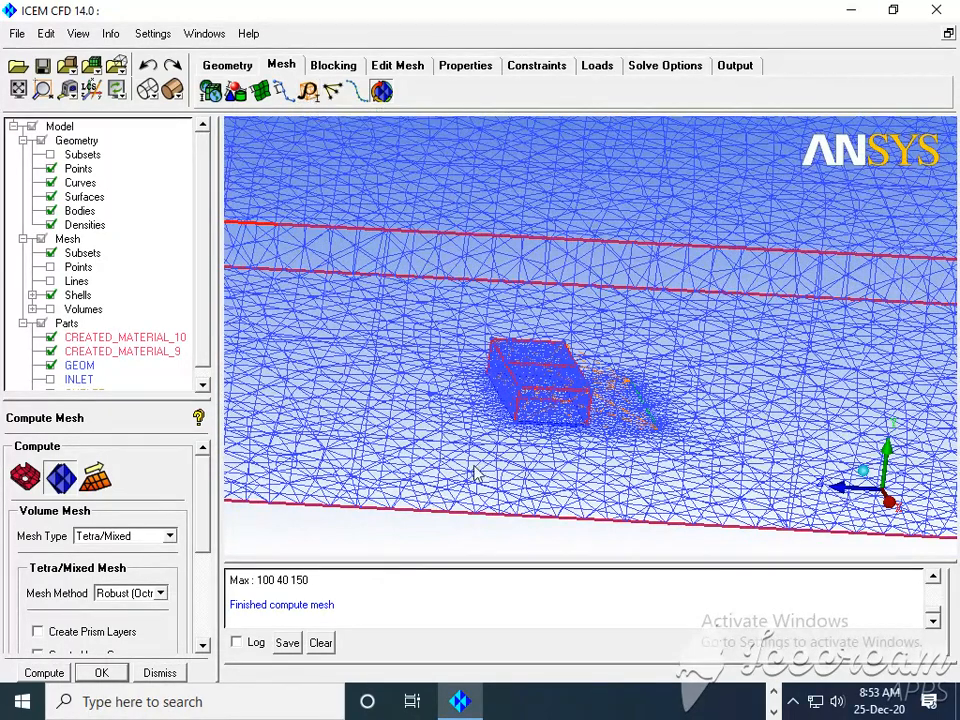
{"action": "left_click_drag", "start_coordinate": [362, 357], "coordinate": [315, 349]}
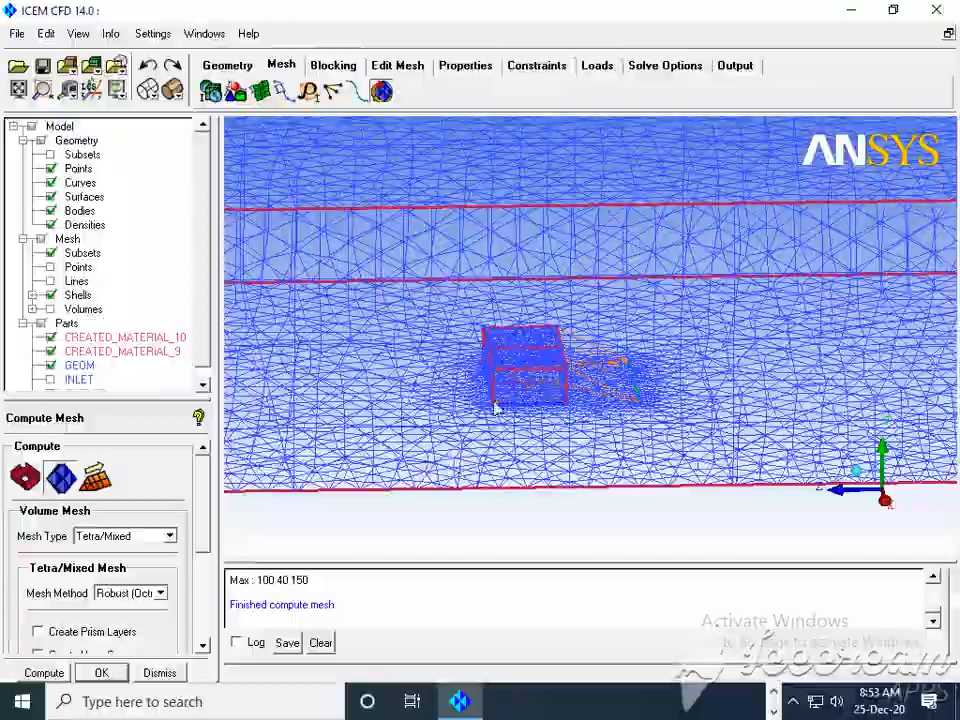
{"action": "left_click_drag", "start_coordinate": [527, 341], "coordinate": [668, 363]}
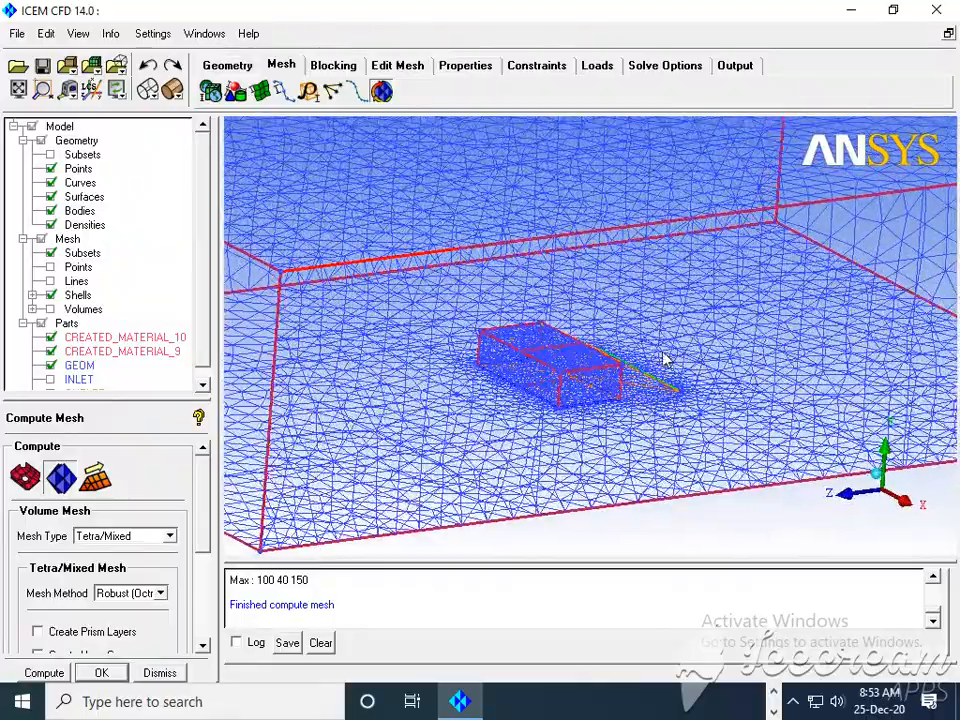